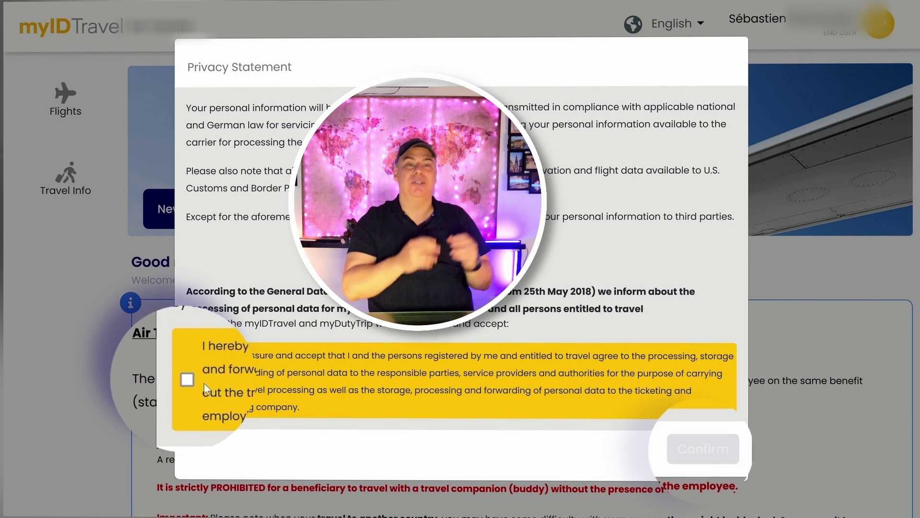
Agree to the processing and forwarding of personal data in the privacy statement and confirm it.
{"action": "left_click", "coordinate": [188, 381]}
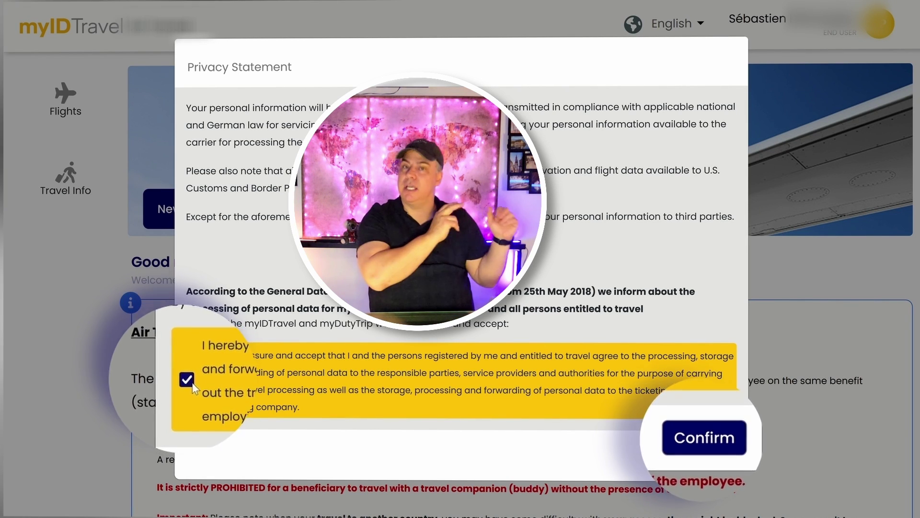
{"action": "left_click", "coordinate": [680, 440]}
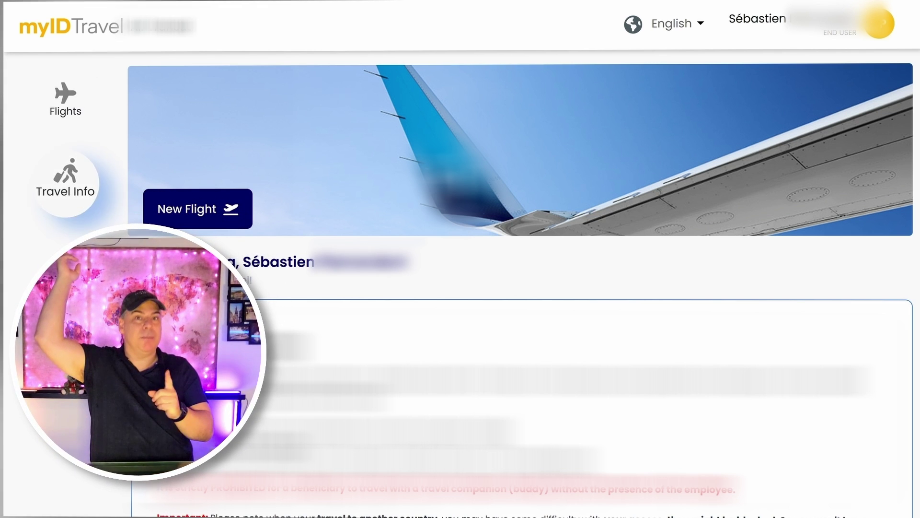
Open the travel information for ID agreements and choose Leisure as the travel mode.
{"action": "left_click", "coordinate": [58, 211]}
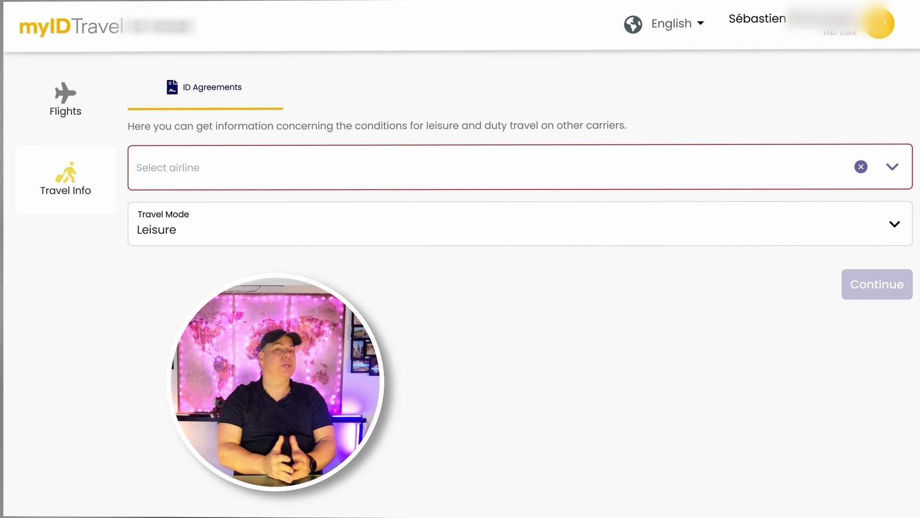
{"action": "left_click", "coordinate": [215, 231]}
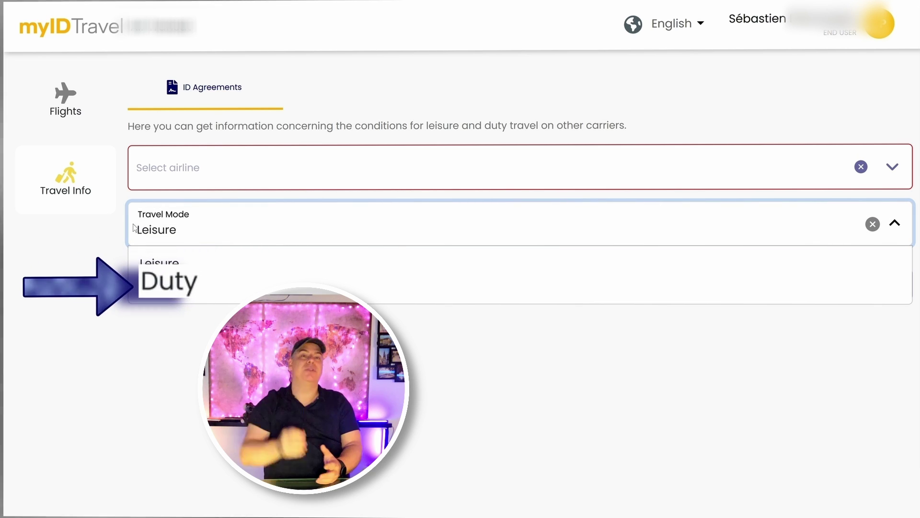
{"action": "left_click", "coordinate": [223, 271]}
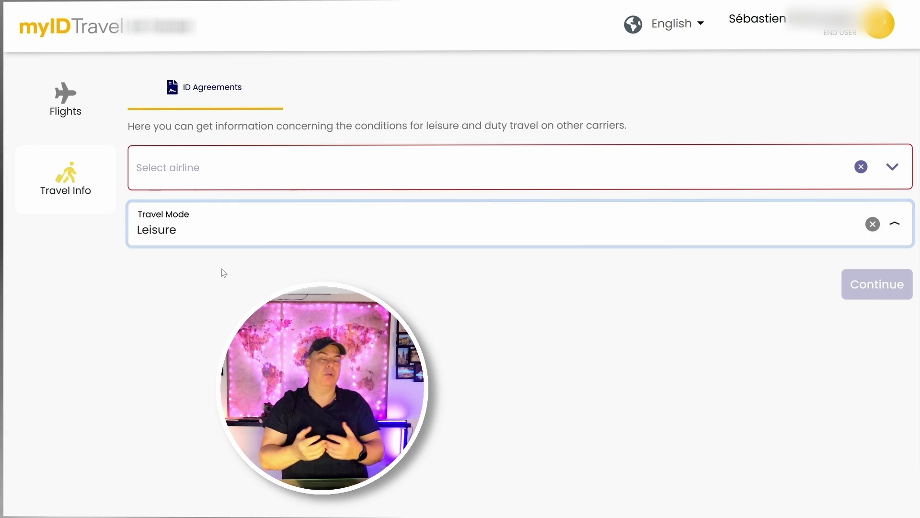
Select Air France as the airline and open its leisure travel agreement.
{"action": "left_click", "coordinate": [279, 173]}
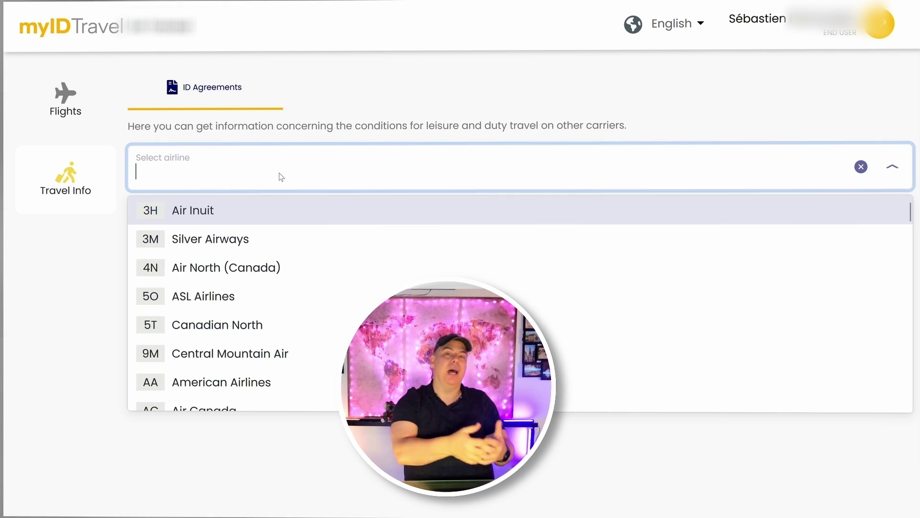
{"action": "scroll", "coordinate": [320, 302], "scroll_direction": "down", "scroll_amount": 2}
{"action": "scroll", "coordinate": [319, 303], "scroll_direction": "down", "scroll_amount": 2}
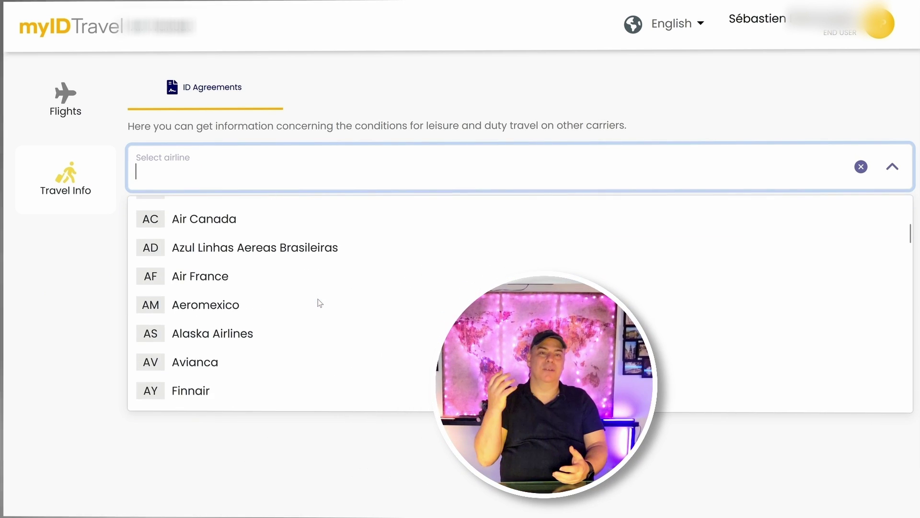
{"action": "scroll", "coordinate": [319, 302], "scroll_direction": "down", "scroll_amount": 2}
{"action": "scroll", "coordinate": [288, 293], "scroll_direction": "up", "scroll_amount": 2}
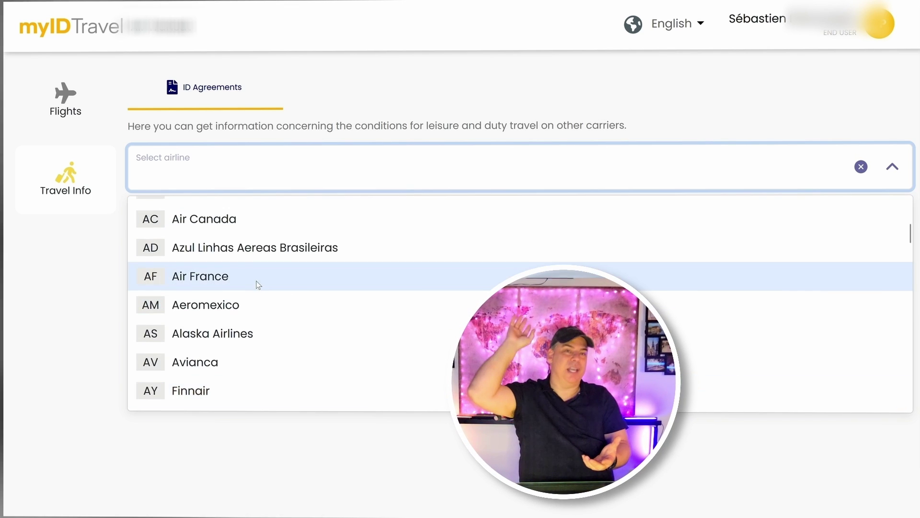
{"action": "left_click", "coordinate": [220, 277]}
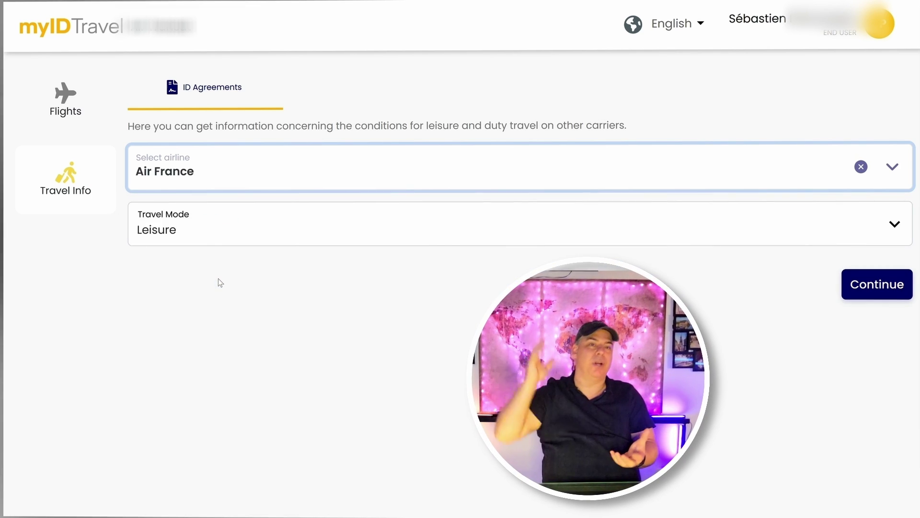
{"action": "left_click", "coordinate": [891, 285]}
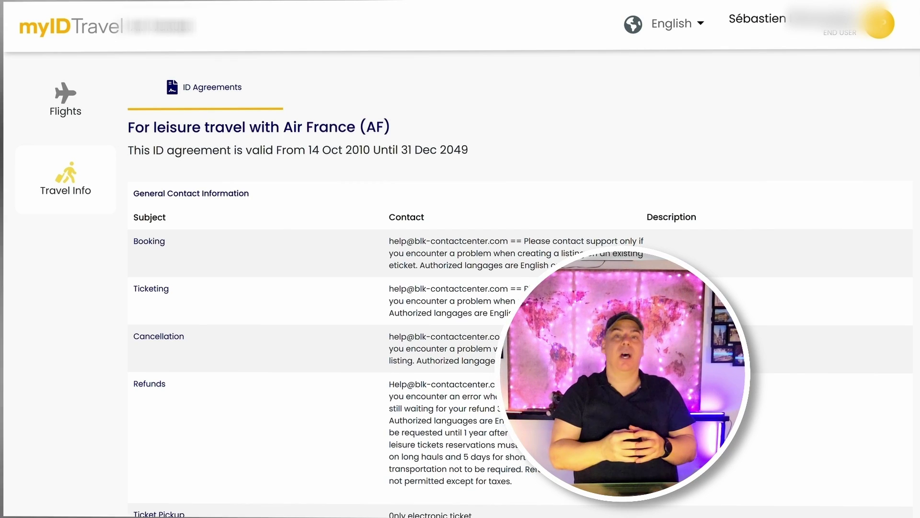
Examine the Air France contacts, general information and booking conditions, including the details of the advance booking period.
{"action": "scroll", "coordinate": [75, 302], "scroll_direction": "down", "scroll_amount": 3}
{"action": "scroll", "coordinate": [75, 302], "scroll_direction": "down", "scroll_amount": 5}
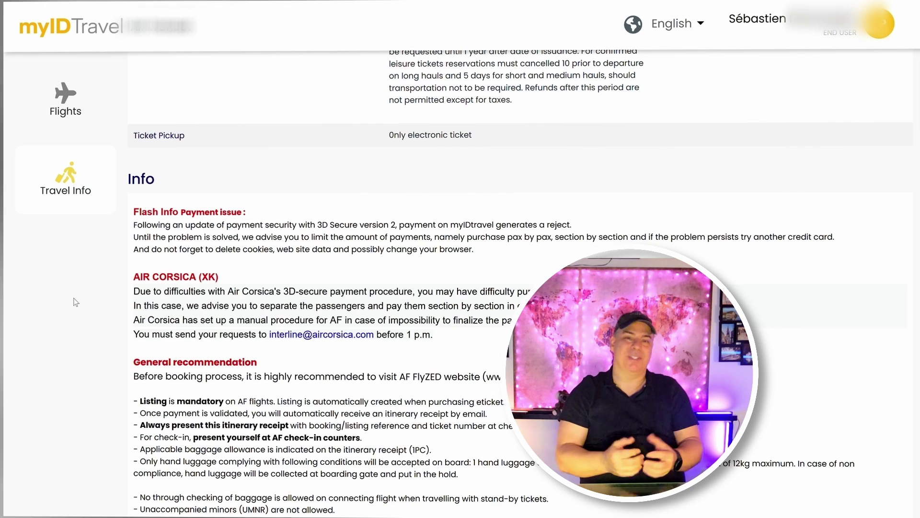
{"action": "scroll", "coordinate": [76, 302], "scroll_direction": "down", "scroll_amount": 5}
{"action": "scroll", "coordinate": [75, 302], "scroll_direction": "down", "scroll_amount": 8}
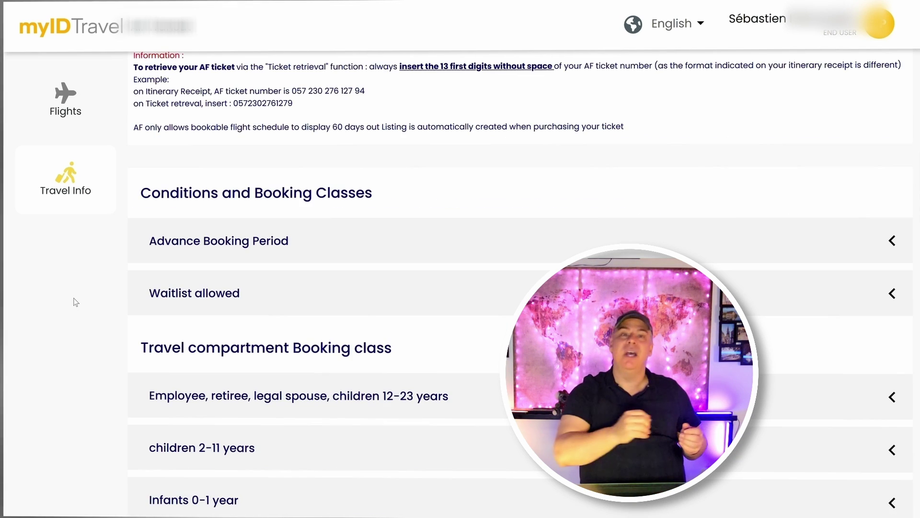
{"action": "left_click", "coordinate": [862, 249]}
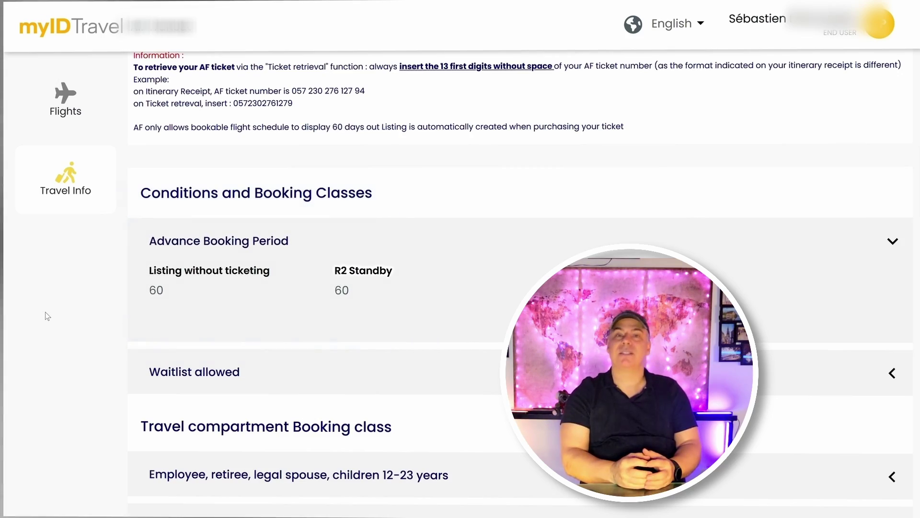
{"action": "scroll", "coordinate": [48, 316], "scroll_direction": "down", "scroll_amount": 3}
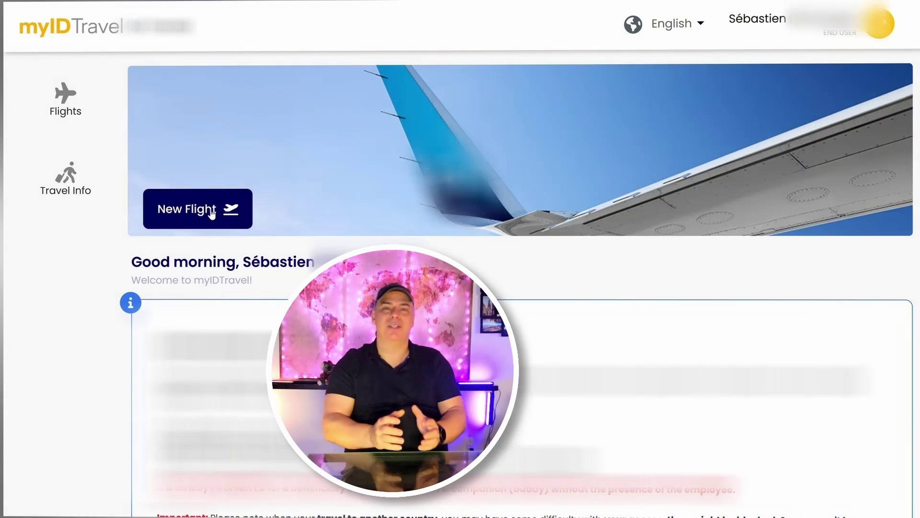
Start a new flight and set the preselected traveller's salutation to MR and gender to M - Male.
{"action": "left_click", "coordinate": [211, 211]}
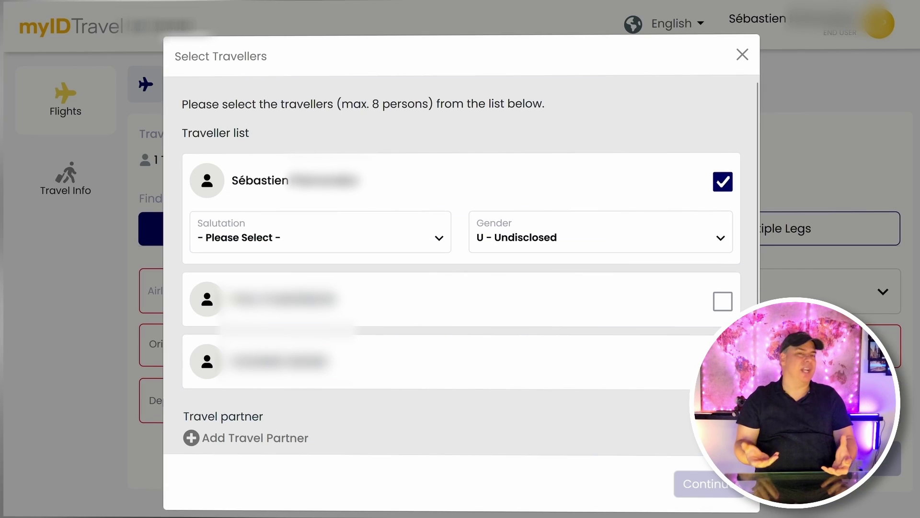
{"action": "left_click", "coordinate": [439, 239]}
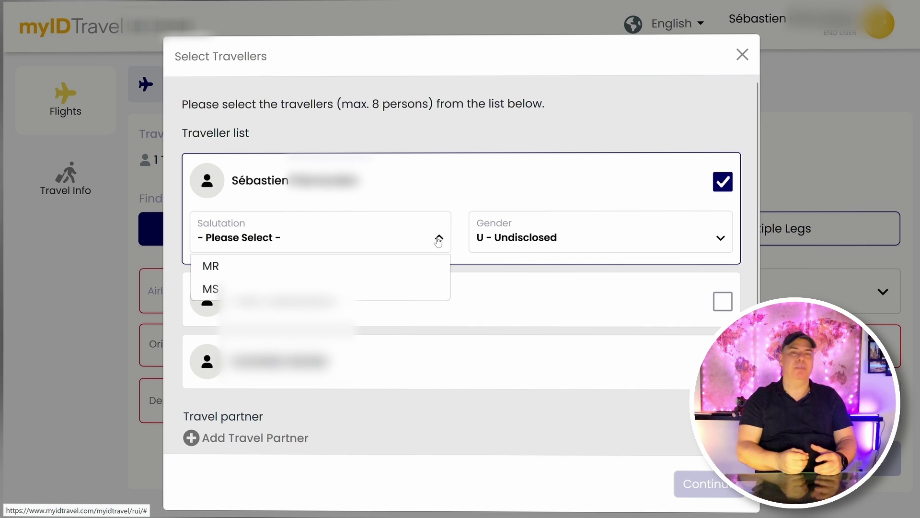
{"action": "left_click", "coordinate": [355, 269]}
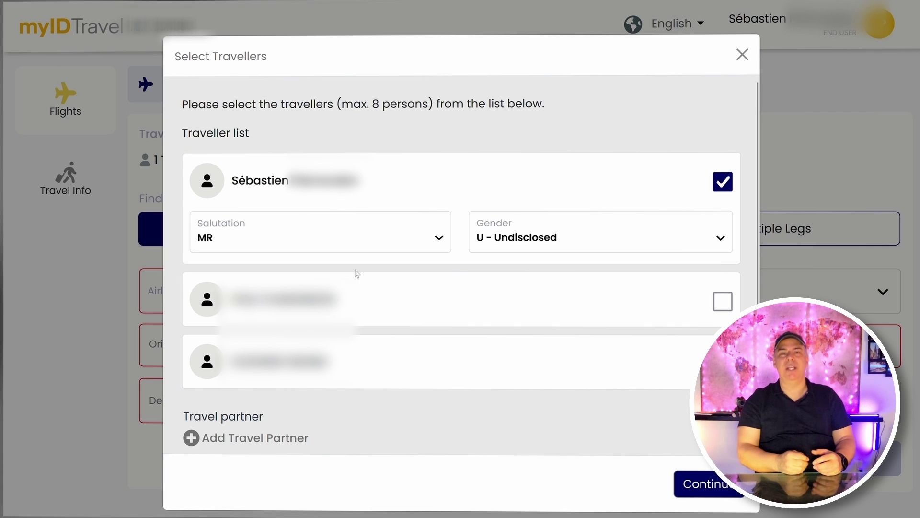
{"action": "left_click", "coordinate": [589, 241]}
{"action": "left_click", "coordinate": [564, 265]}
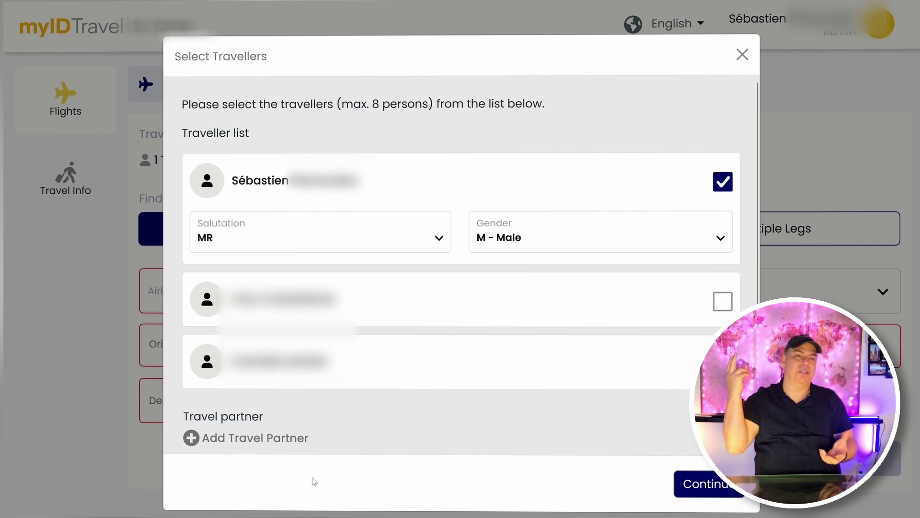
Try selecting the second person in the traveller list, and deselect that person again.
{"action": "left_click", "coordinate": [718, 302]}
{"action": "left_click", "coordinate": [714, 306]}
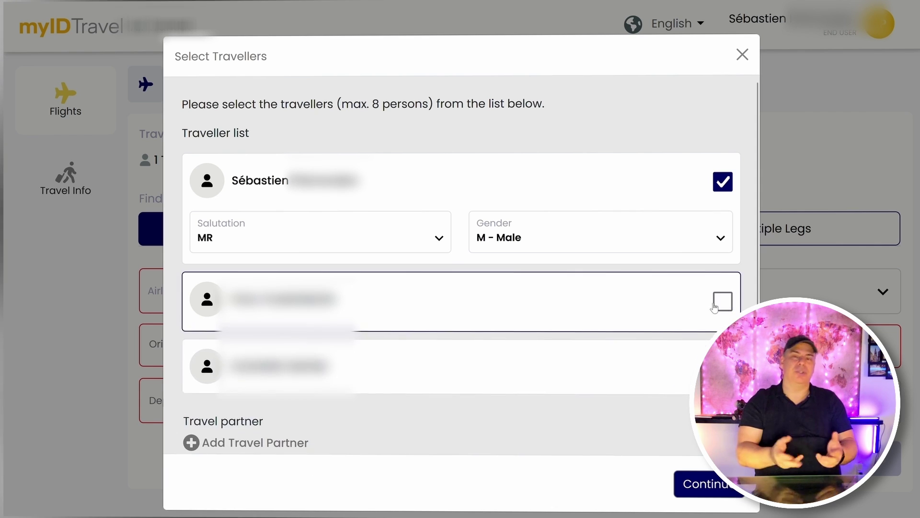
{"action": "left_click", "coordinate": [191, 439]}
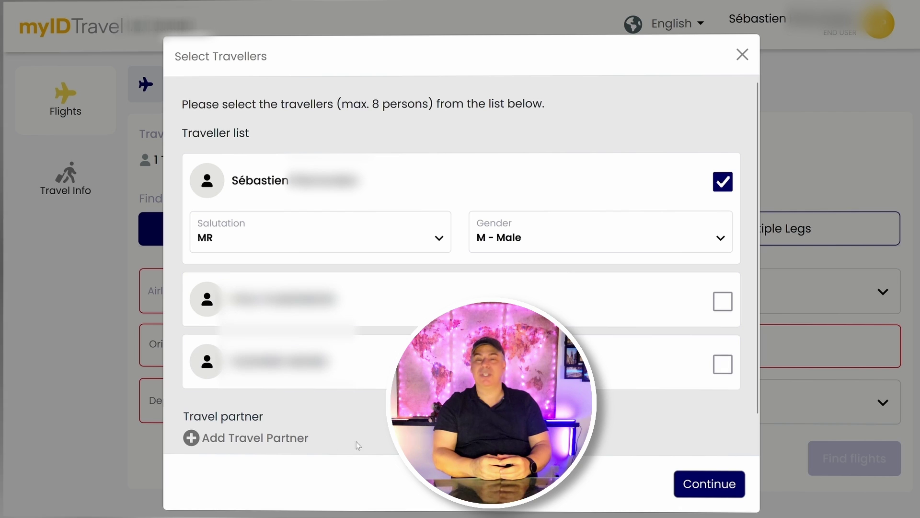
Add an adult travel partner with salutation MS, filling in the partner's last and first name, and confirm the travellers.
{"action": "left_click", "coordinate": [190, 438]}
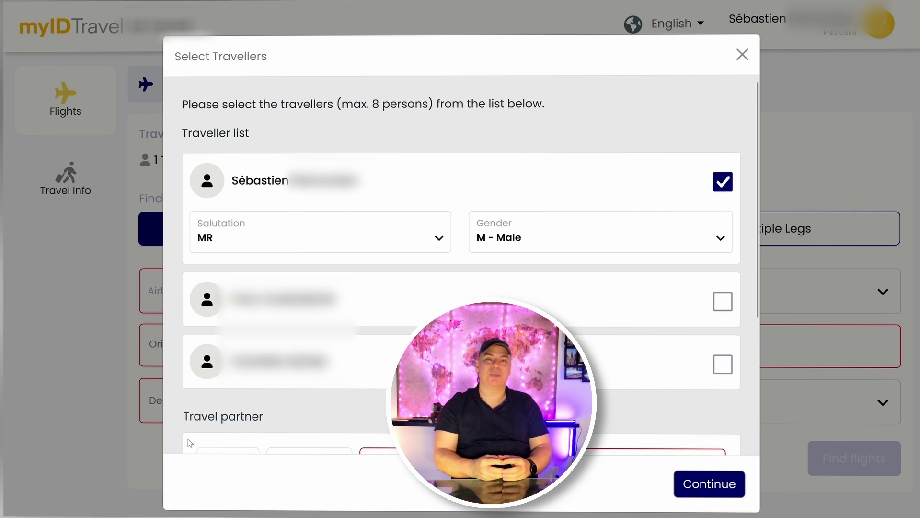
{"action": "scroll", "coordinate": [186, 437], "scroll_direction": "down", "scroll_amount": 4}
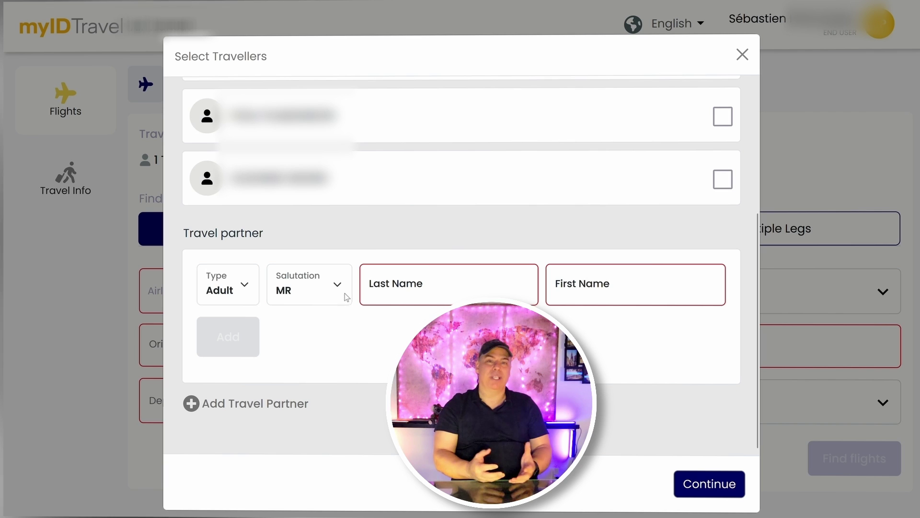
{"action": "left_click", "coordinate": [449, 292]}
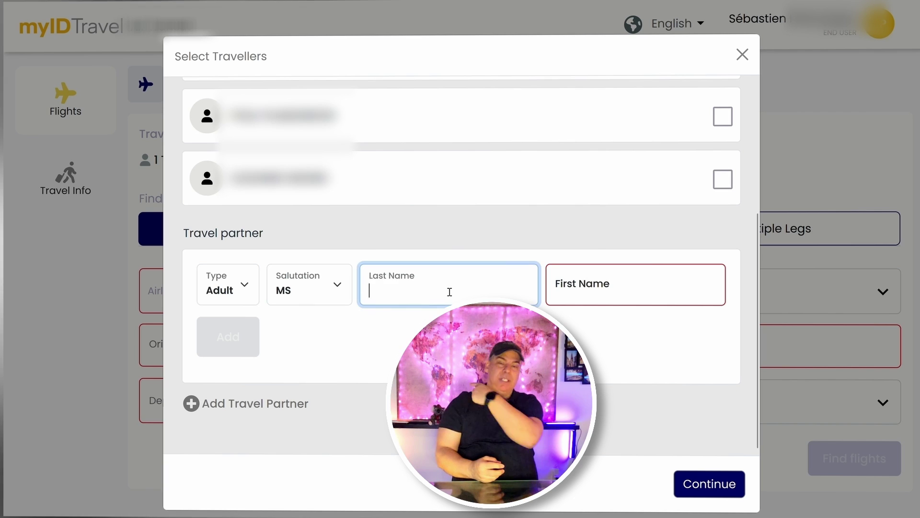
{"action": "type", "text": "te"}
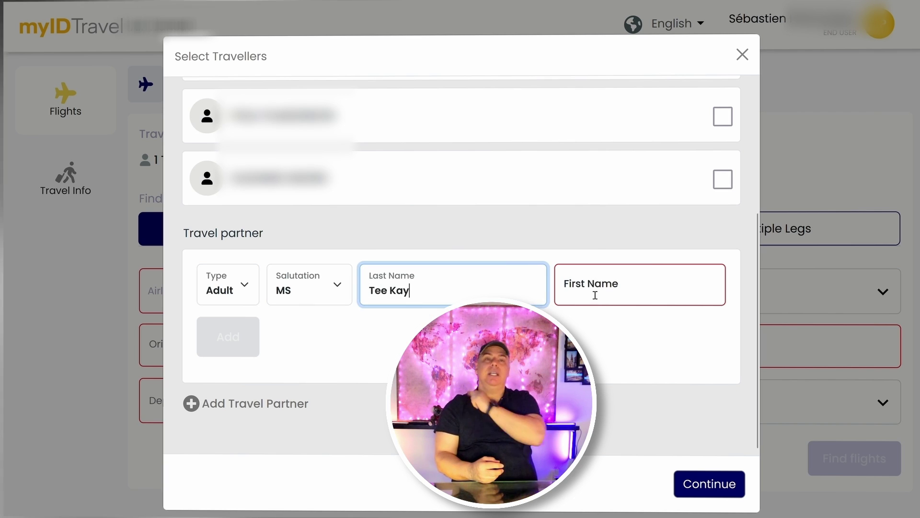
{"action": "left_click", "coordinate": [595, 295]}
{"action": "type", "text": "ti"}
{"action": "left_click", "coordinate": [595, 314]}
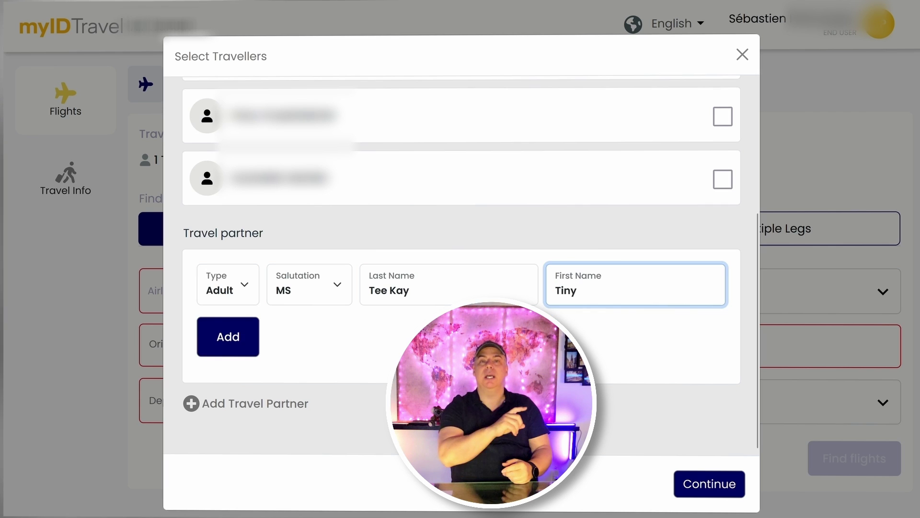
{"action": "left_click", "coordinate": [237, 341]}
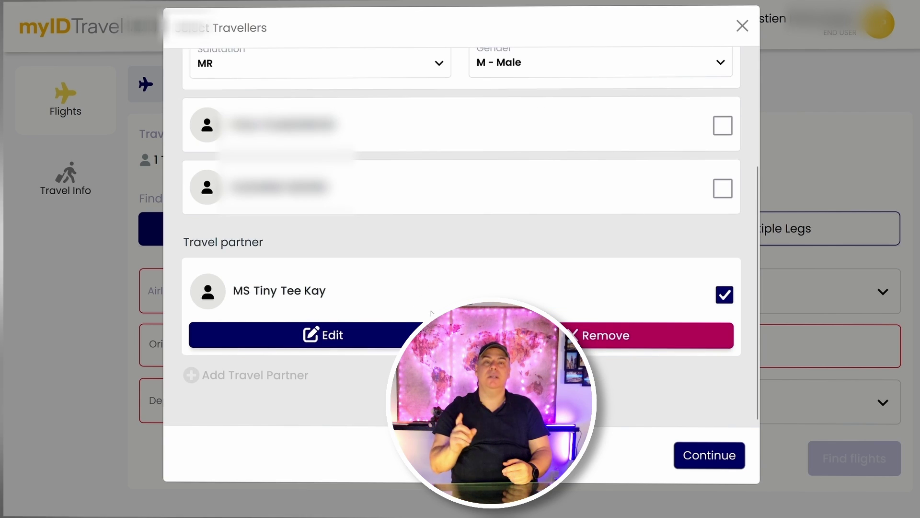
{"action": "left_click", "coordinate": [695, 453]}
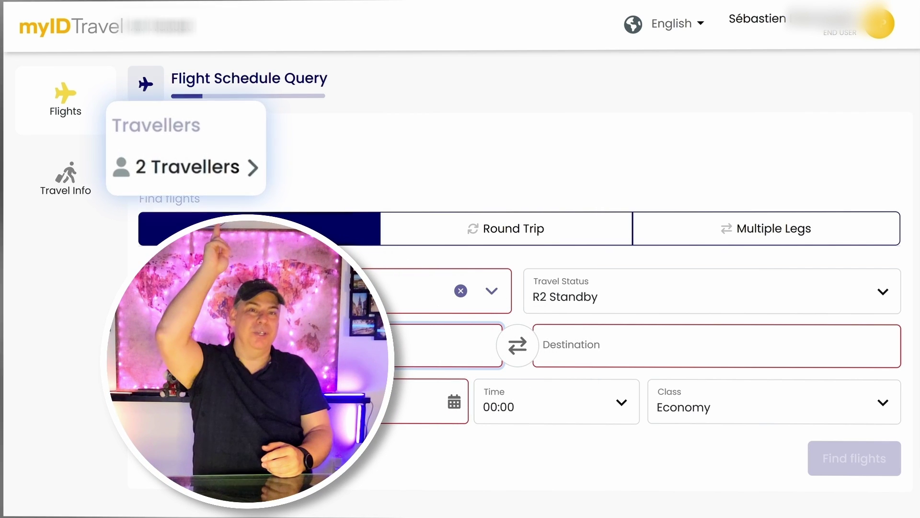
Reopen the traveller selection and remove the travel partner.
{"action": "left_click", "coordinate": [200, 163]}
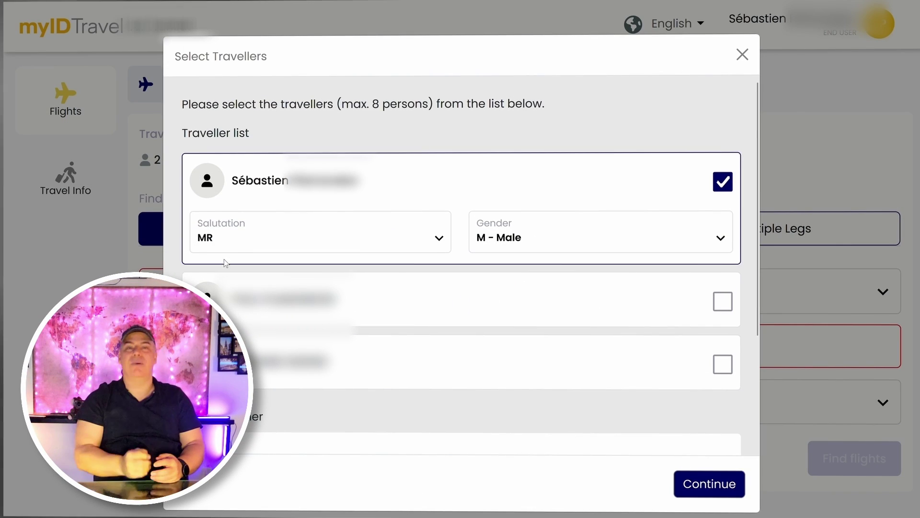
{"action": "scroll", "coordinate": [226, 262], "scroll_direction": "down", "scroll_amount": 3}
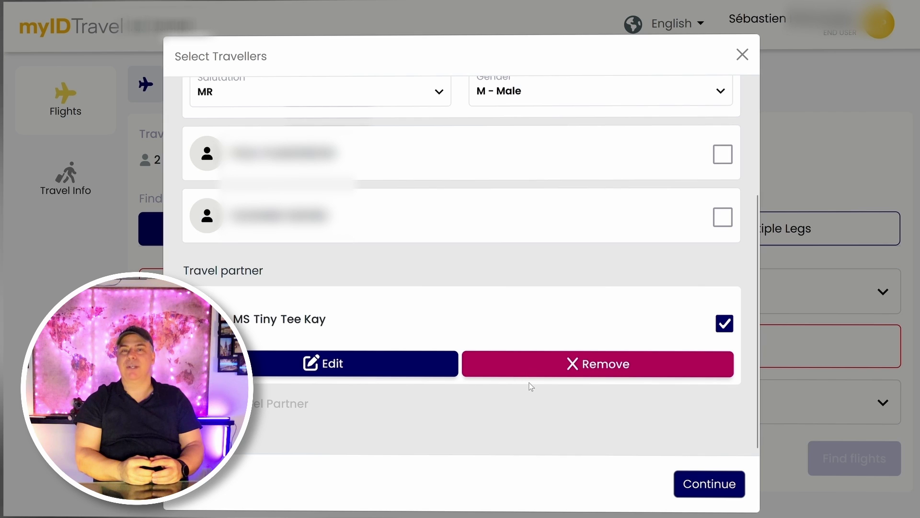
{"action": "left_click", "coordinate": [621, 372]}
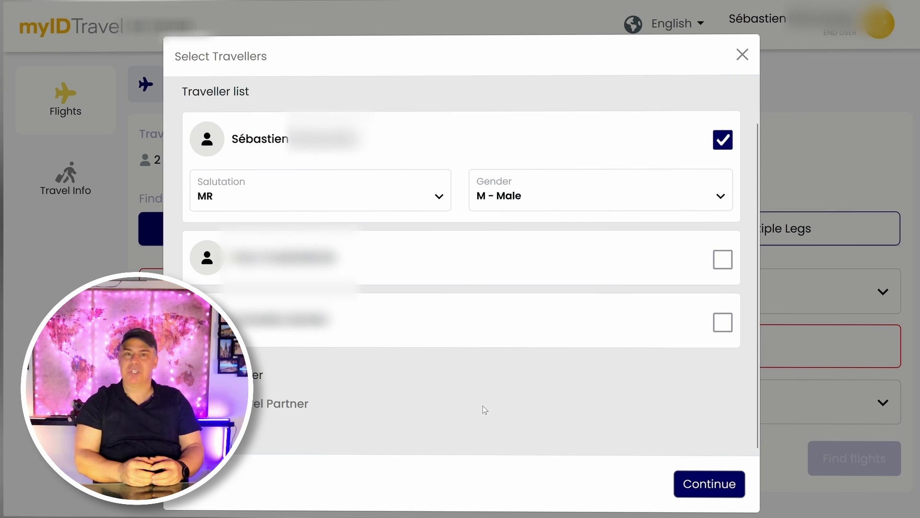
Confirm the traveller selection and choose Azul Linhas Aereas Brasileiras as the airline for the one-way flight.
{"action": "left_click", "coordinate": [697, 484]}
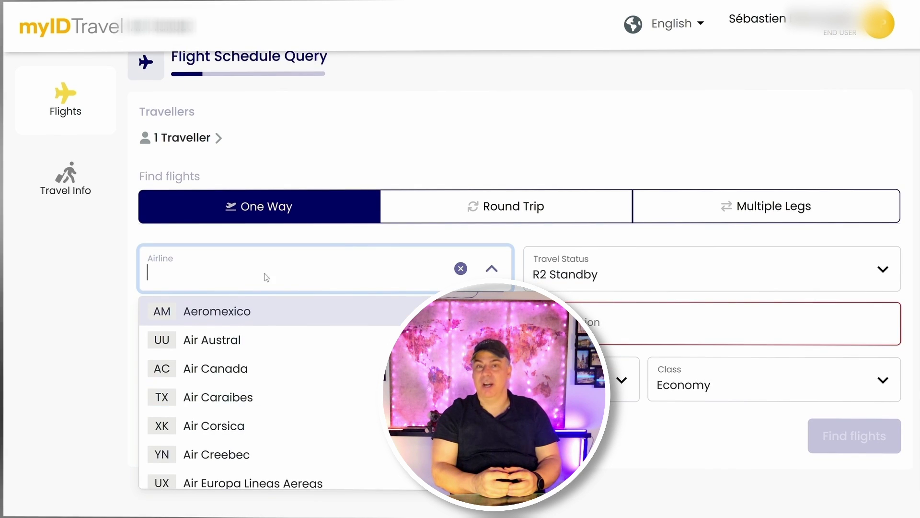
{"action": "scroll", "coordinate": [284, 335], "scroll_direction": "down", "scroll_amount": 5}
{"action": "scroll", "coordinate": [284, 335], "scroll_direction": "down", "scroll_amount": 10}
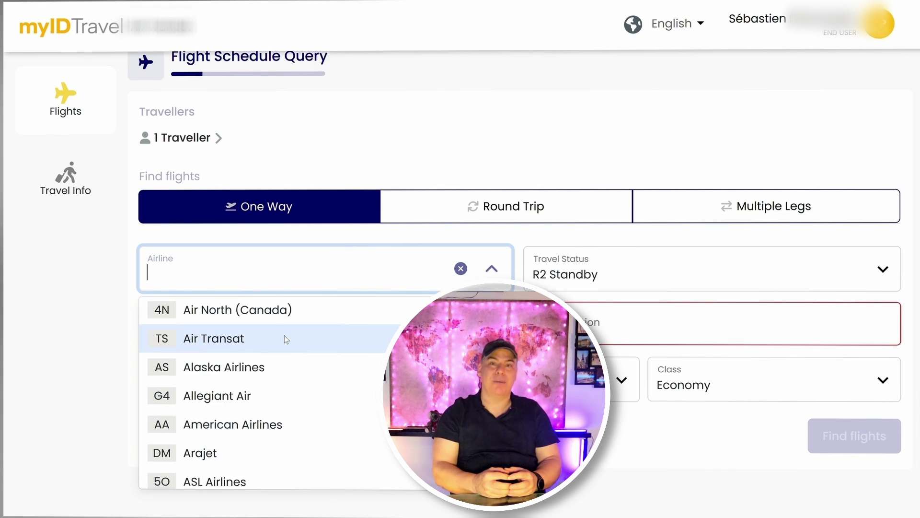
{"action": "left_click", "coordinate": [320, 379]}
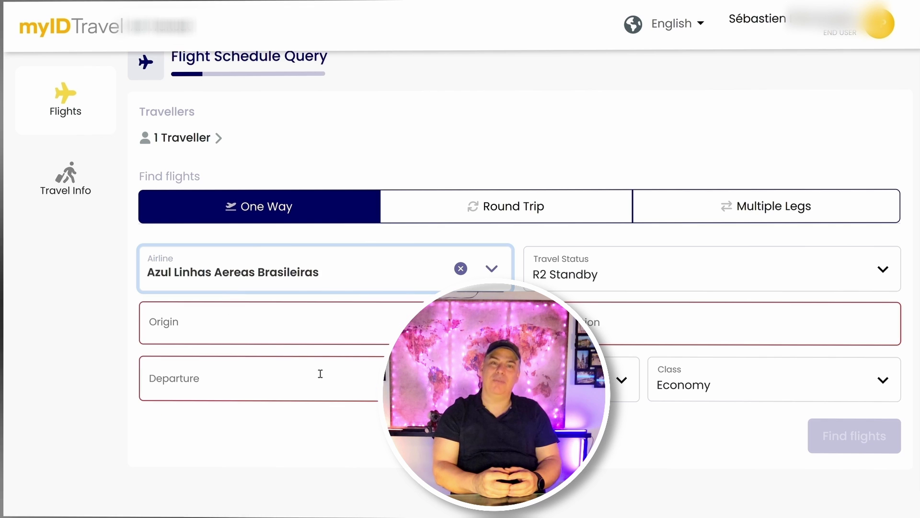
Search the origin airports for "fll" and choose Fort Lauderdale/Hollywood Intl Apt.
{"action": "left_click", "coordinate": [341, 337]}
{"action": "type", "text": "fll"}
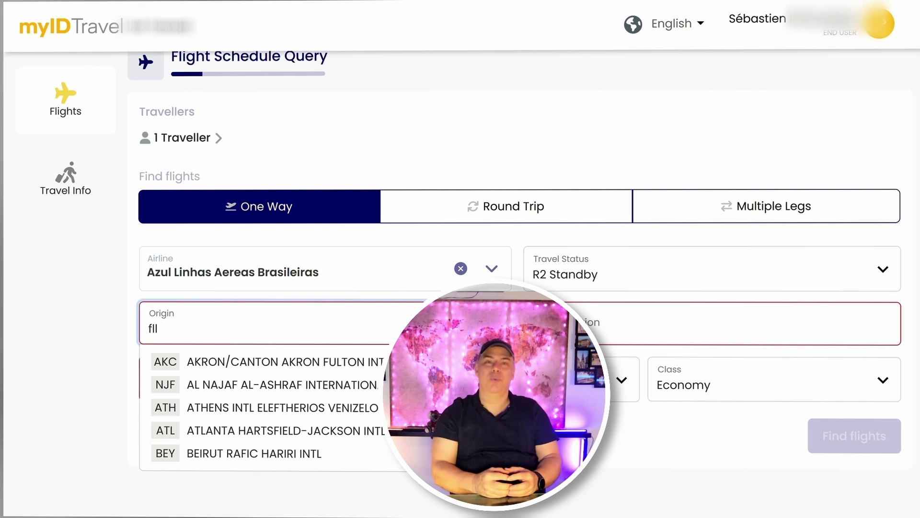
{"action": "left_click", "coordinate": [319, 358]}
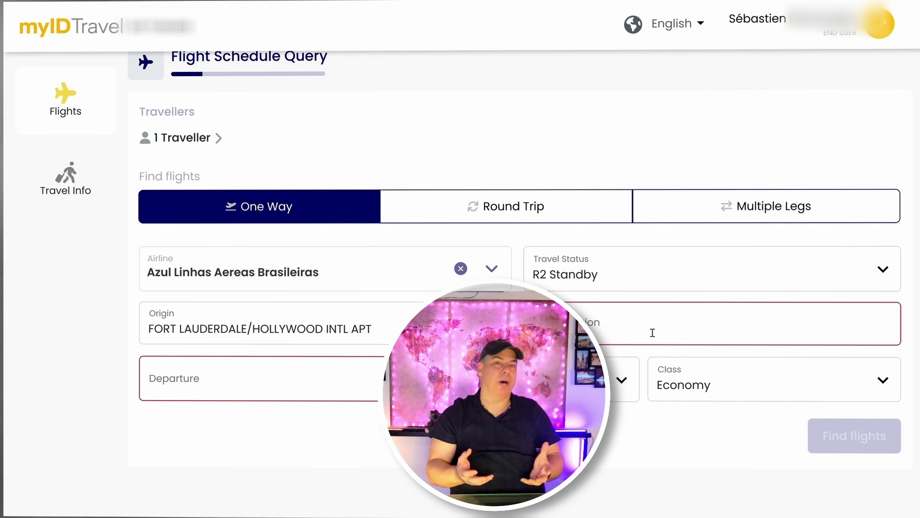
Set the destination to Sao Paulo Guarulhos Intl Apt (gru) and the departure date to 29.02.2024.
{"action": "left_click", "coordinate": [653, 332]}
{"action": "type", "text": "gru"}
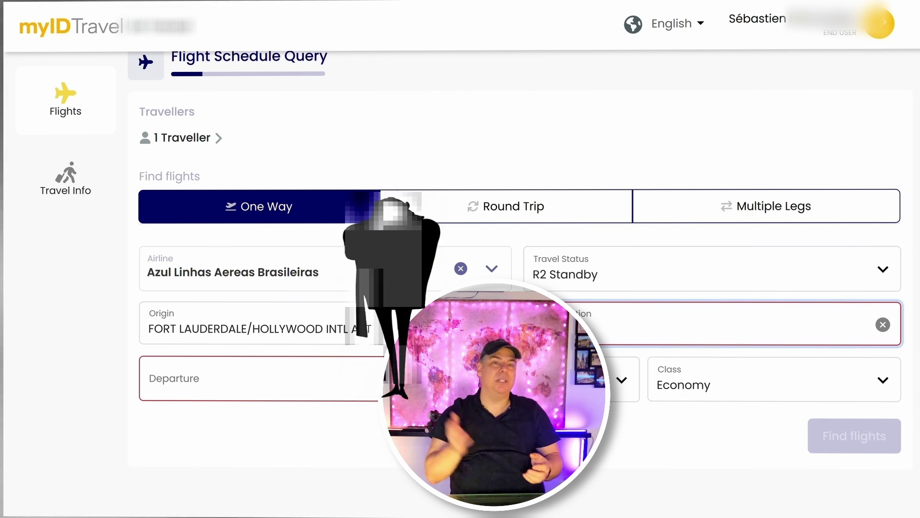
{"action": "left_click", "coordinate": [657, 361]}
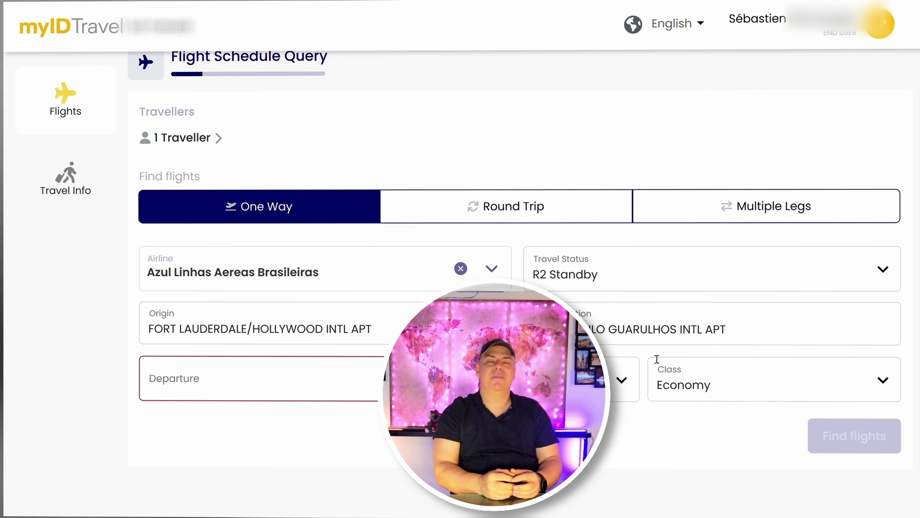
{"action": "left_click", "coordinate": [298, 386]}
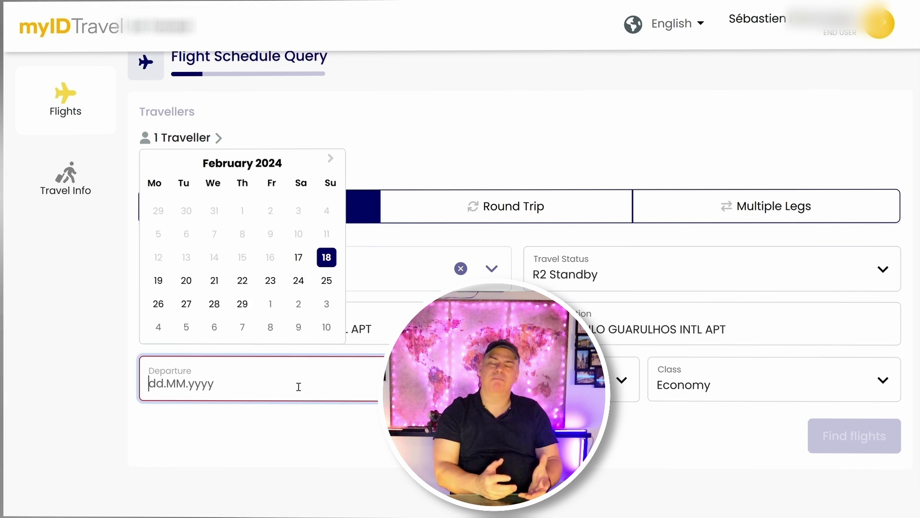
{"action": "left_click", "coordinate": [242, 302]}
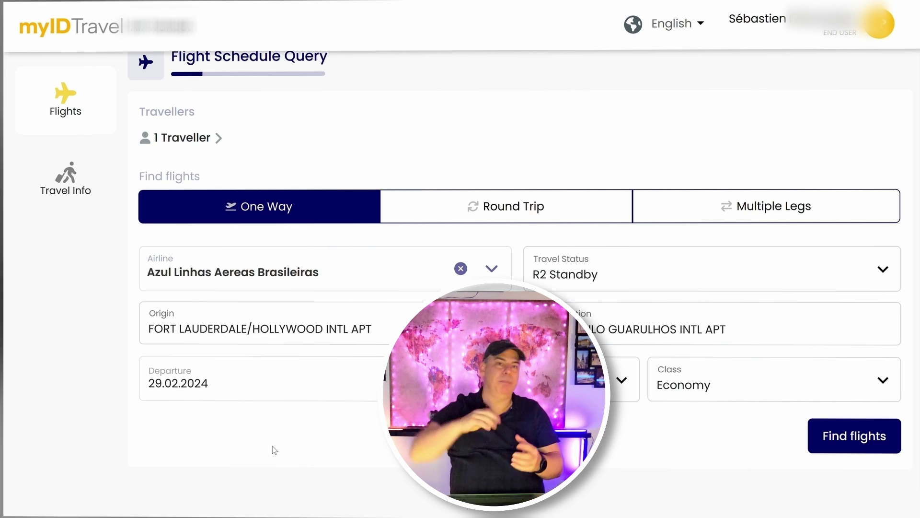
Examine the Round Trip and Multiple Legs forms for this query and return the trip type to One Way.
{"action": "left_click", "coordinate": [486, 213]}
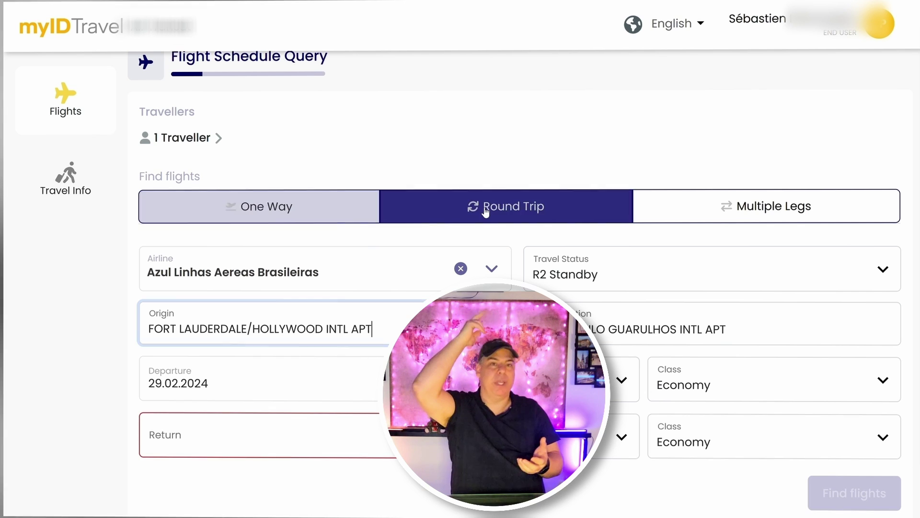
{"action": "left_click", "coordinate": [757, 218]}
{"action": "scroll", "coordinate": [238, 433], "scroll_direction": "down", "scroll_amount": 3}
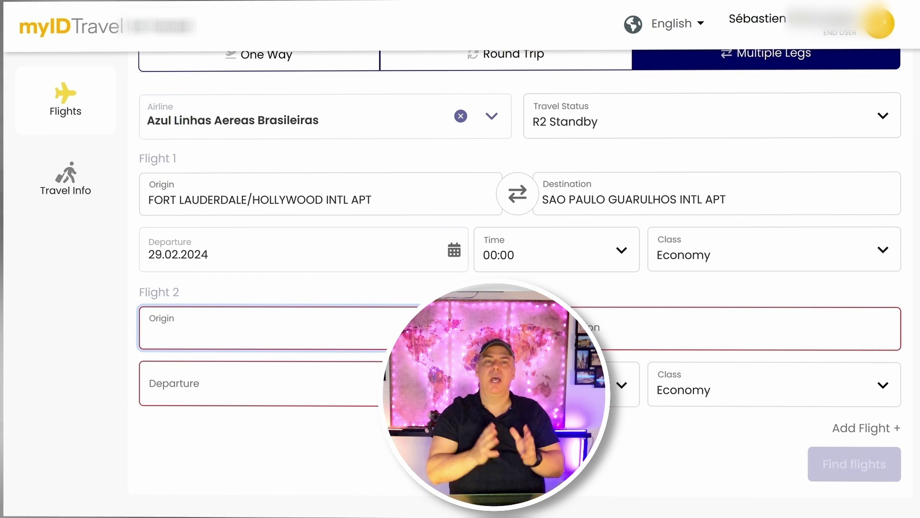
{"action": "scroll", "coordinate": [528, 169], "scroll_direction": "up", "scroll_amount": 3}
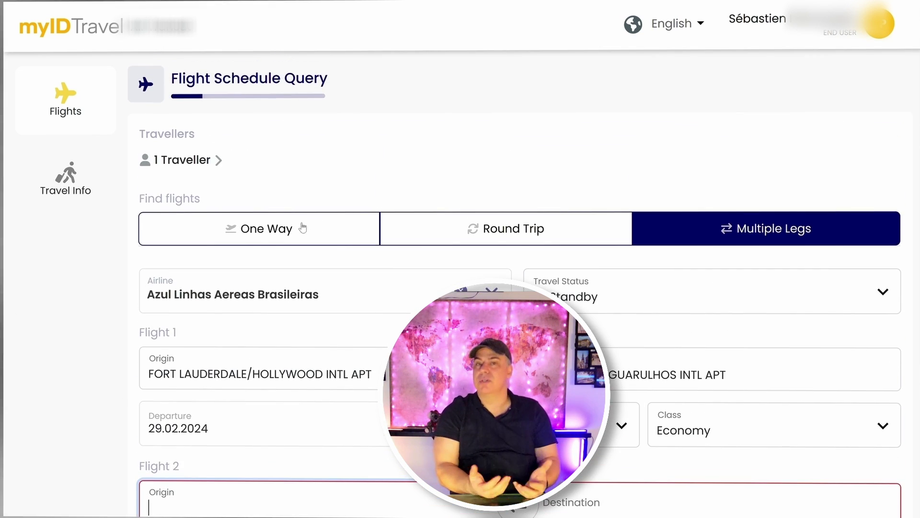
{"action": "left_click", "coordinate": [302, 229]}
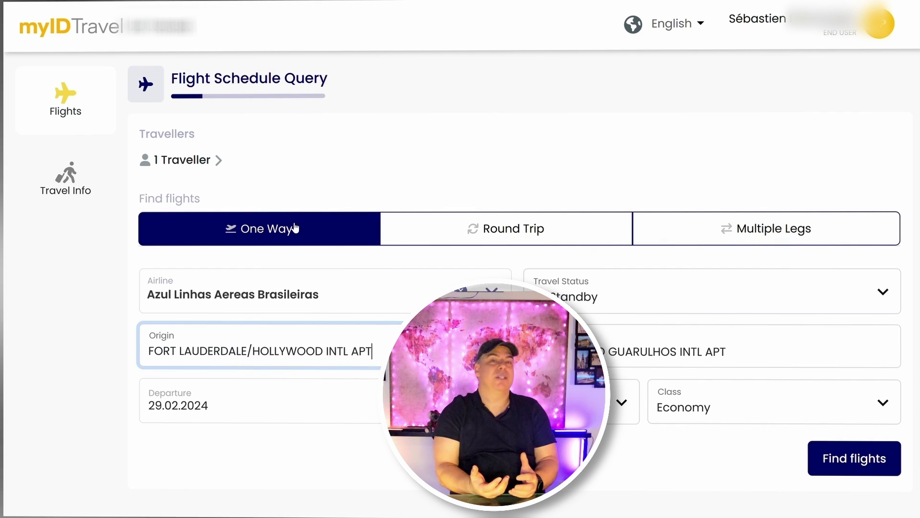
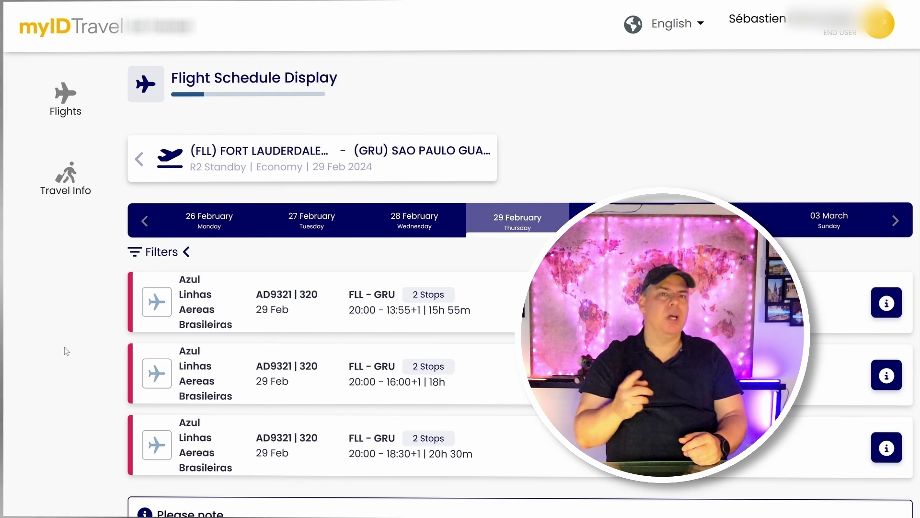
Try to continue with the Azul flight AD9321 from FLL to GRU, 20:00 - 13:55+1, and dismiss the message.
{"action": "scroll", "coordinate": [64, 347], "scroll_direction": "down", "scroll_amount": 2}
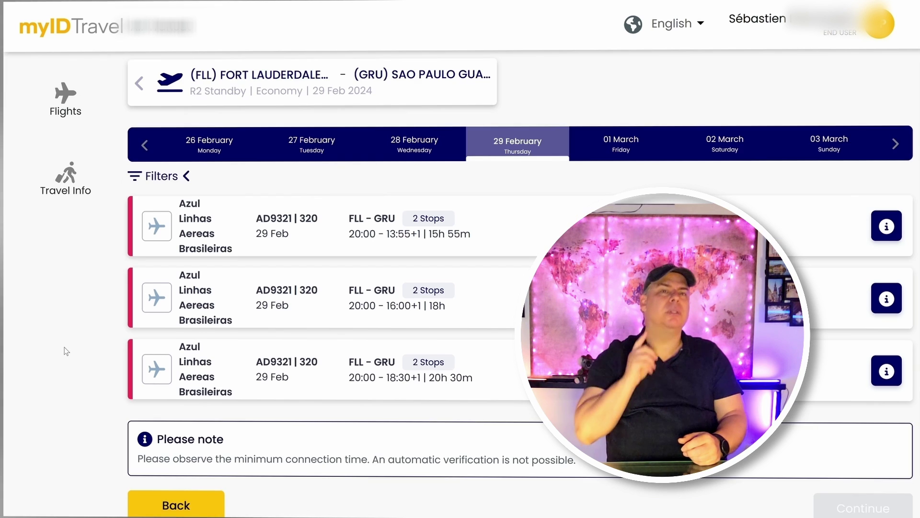
{"action": "left_click", "coordinate": [454, 249]}
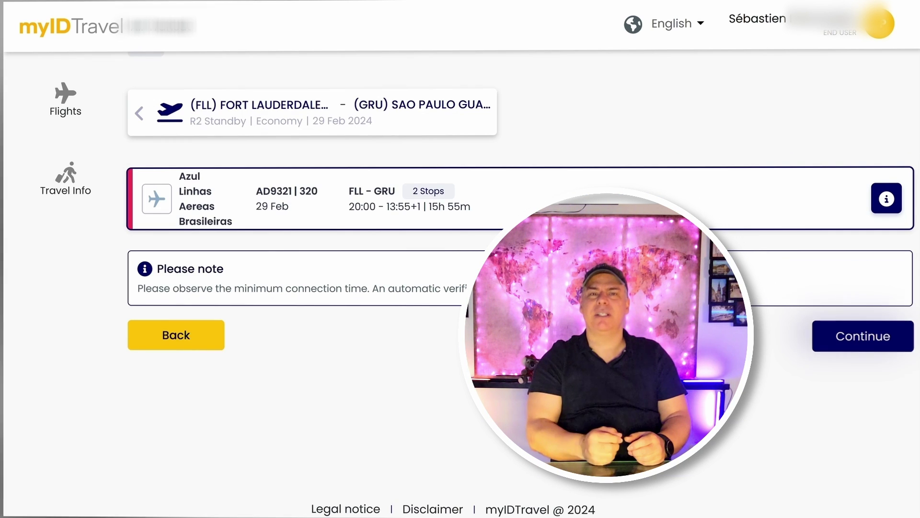
{"action": "left_click", "coordinate": [876, 338]}
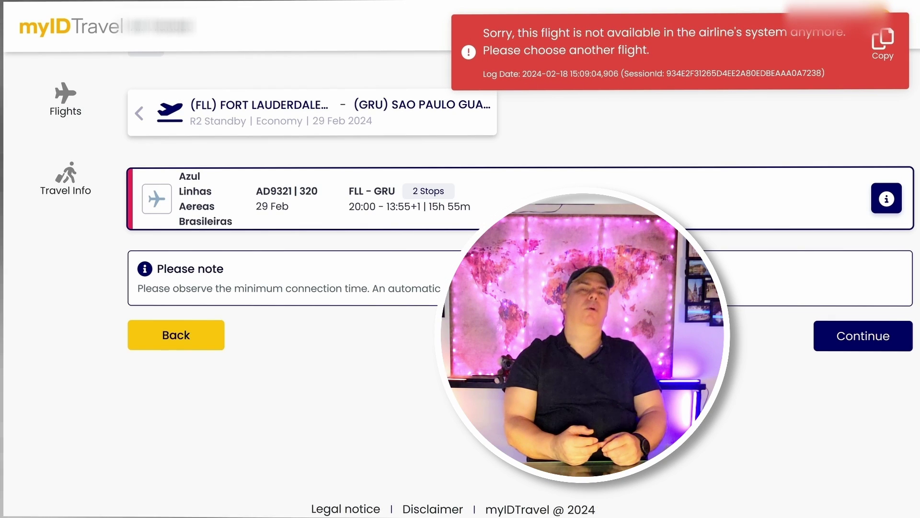
{"action": "left_click", "coordinate": [599, 65]}
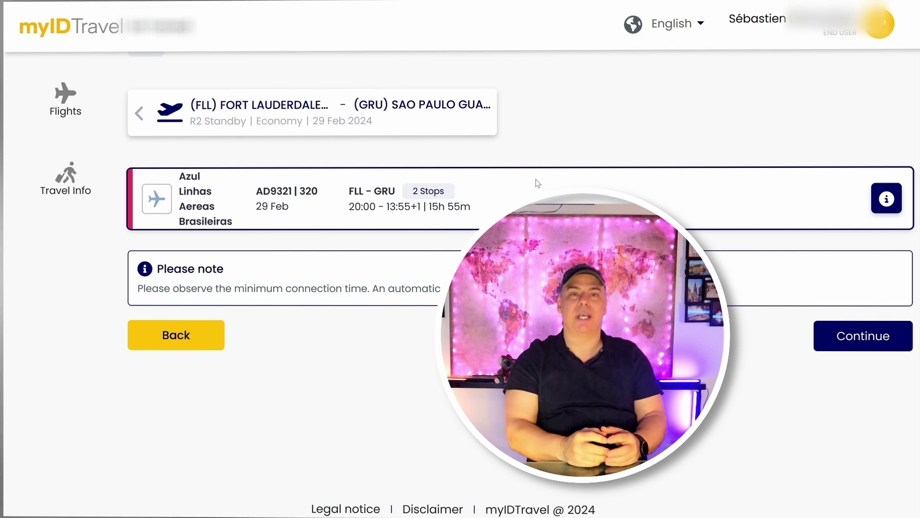
Return to the flight query, change the destination to Sao Paulo (SAO), all airports, and find flights again.
{"action": "left_click", "coordinate": [166, 335]}
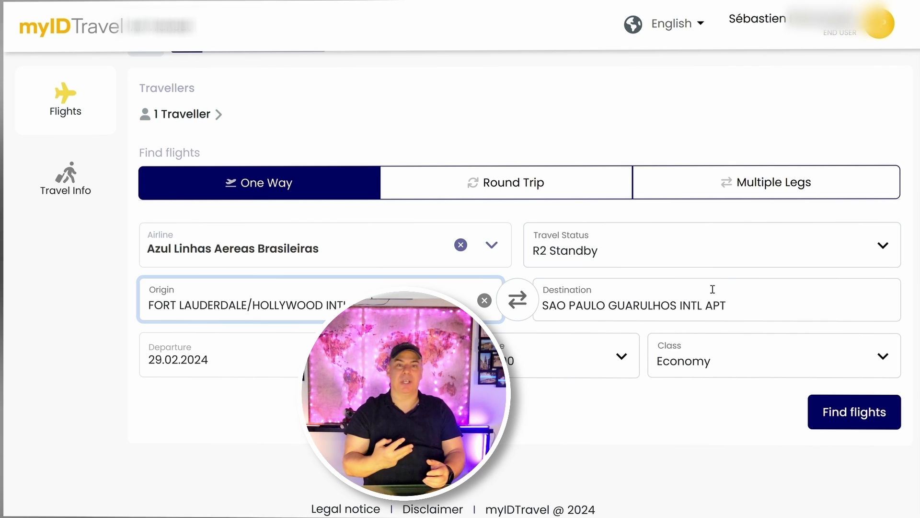
{"action": "left_click_drag", "start_coordinate": [757, 308], "coordinate": [487, 303]}
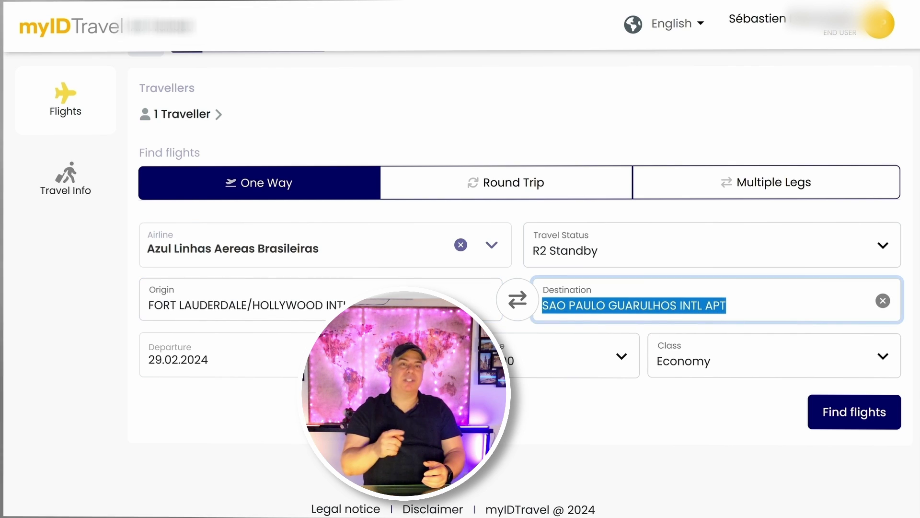
{"action": "type", "text": "sao"}
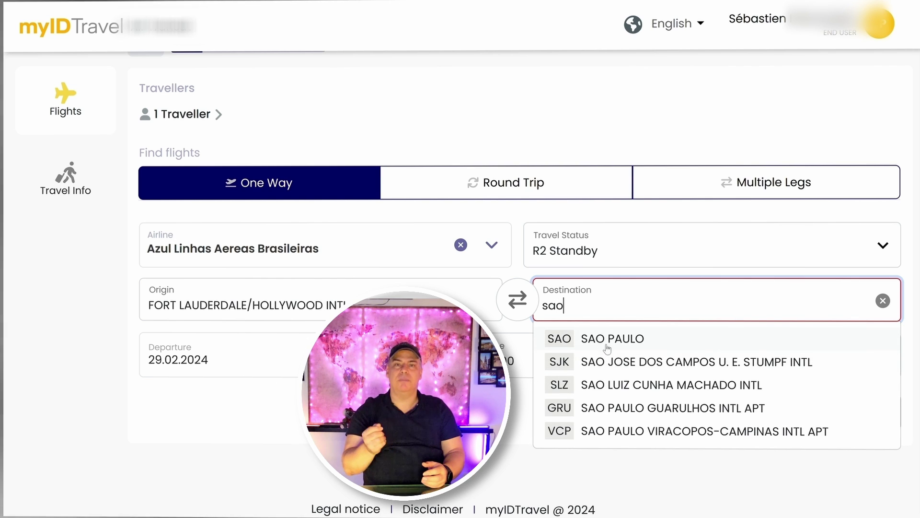
{"action": "left_click", "coordinate": [631, 340]}
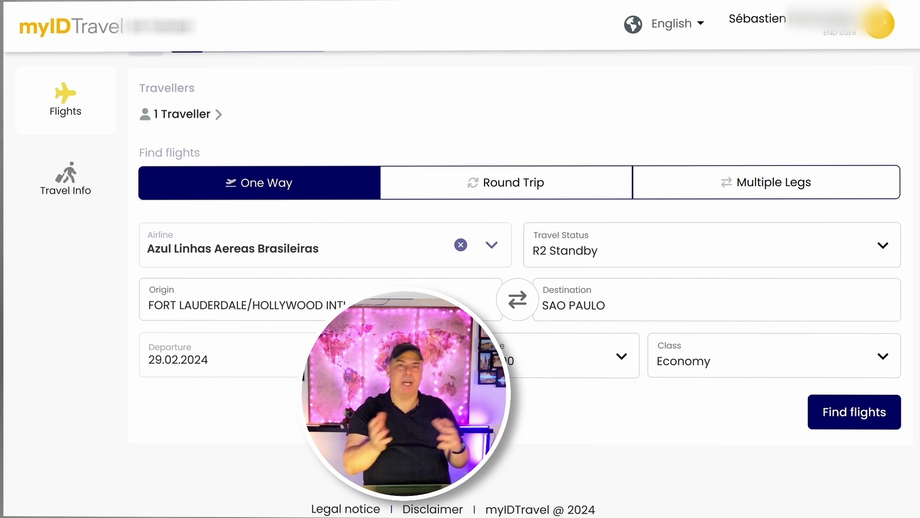
{"action": "left_click", "coordinate": [856, 418]}
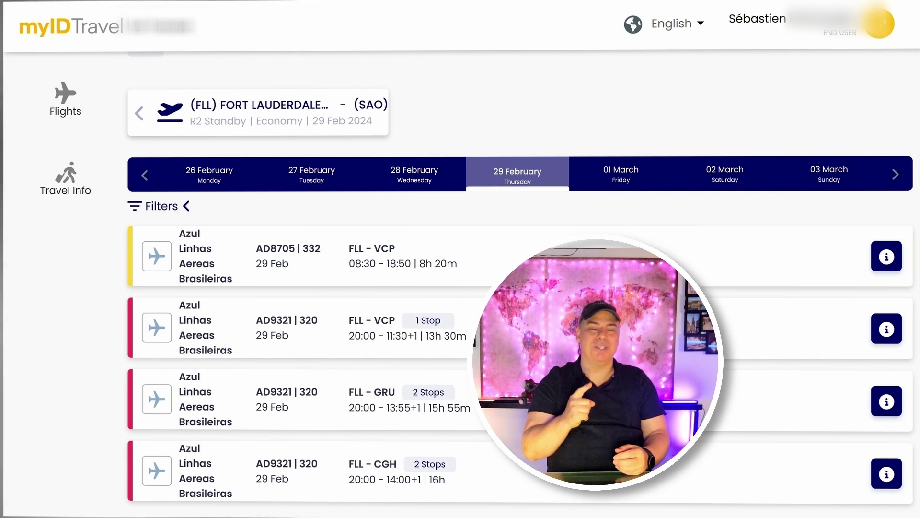
Select the nonstop Azul flight AD8705 from FLL to VCP on 29 Feb and continue.
{"action": "scroll", "coordinate": [65, 297], "scroll_direction": "down", "scroll_amount": 2}
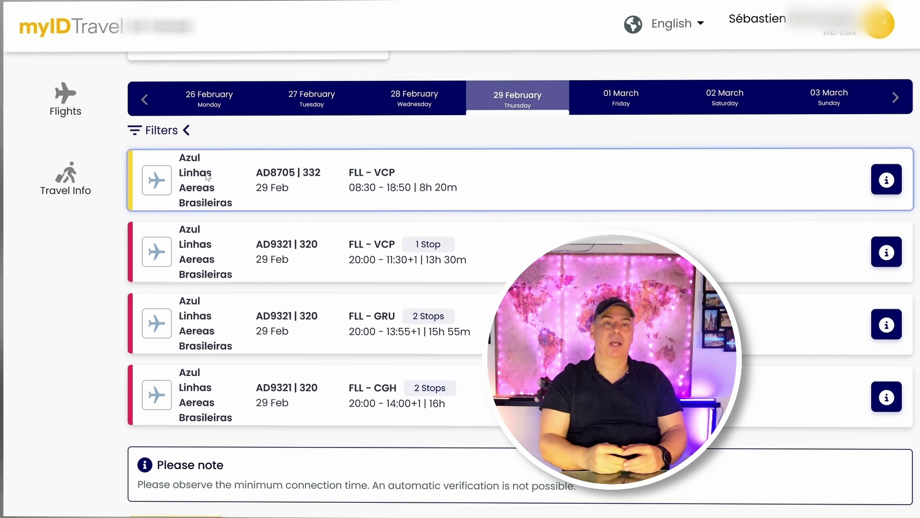
{"action": "left_click", "coordinate": [251, 189]}
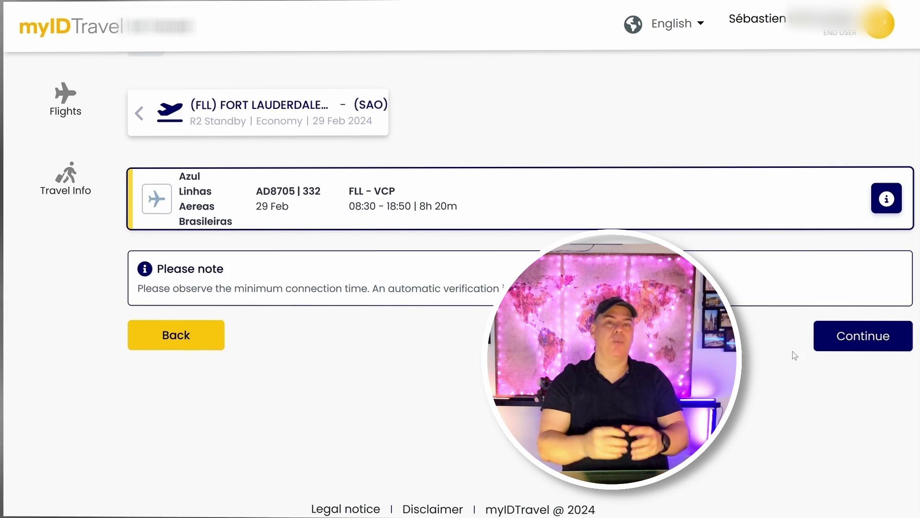
{"action": "left_click", "coordinate": [853, 346]}
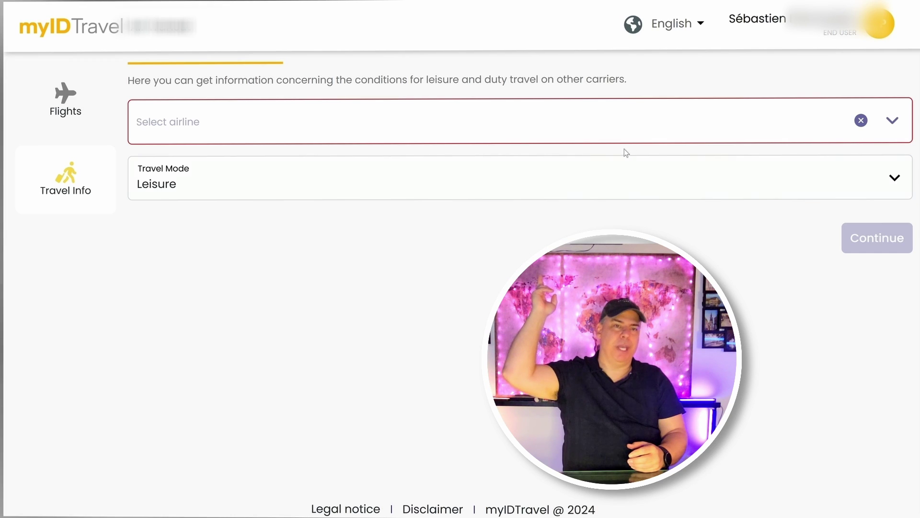
Look up the Leisure travel conditions for Azul Linhas Aereas Brasileiras in the travel information.
{"action": "left_click", "coordinate": [624, 127]}
{"action": "scroll", "coordinate": [494, 225], "scroll_direction": "down", "scroll_amount": 4}
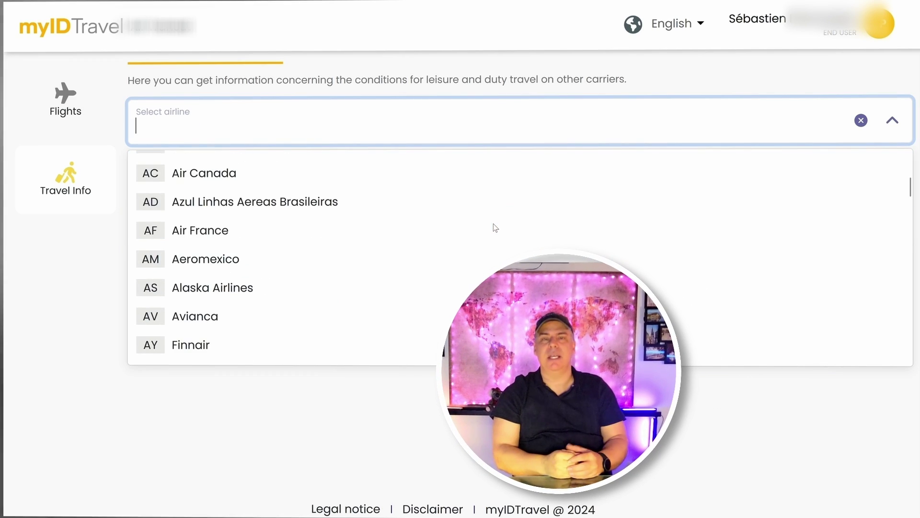
{"action": "left_click", "coordinate": [402, 202]}
{"action": "left_click", "coordinate": [878, 238]}
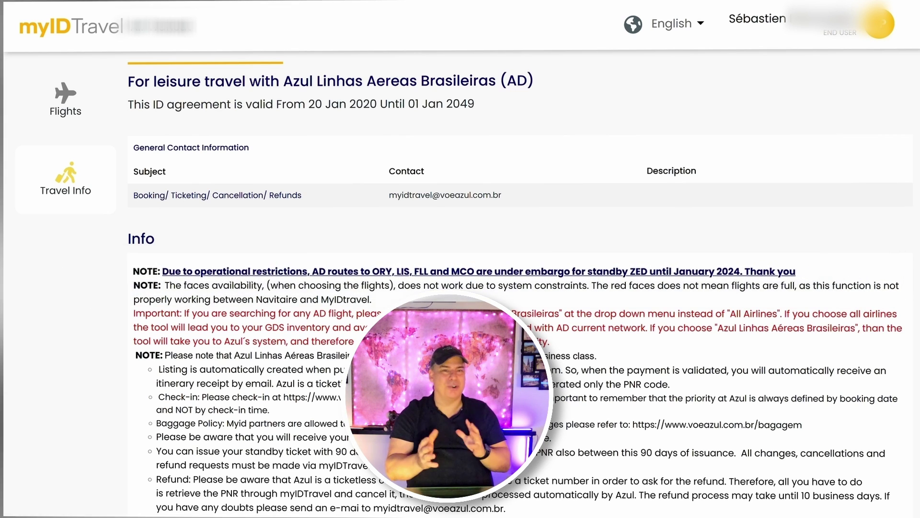
Return to the home page, start a new flight query and confirm the already selected traveller.
{"action": "left_click", "coordinate": [105, 32]}
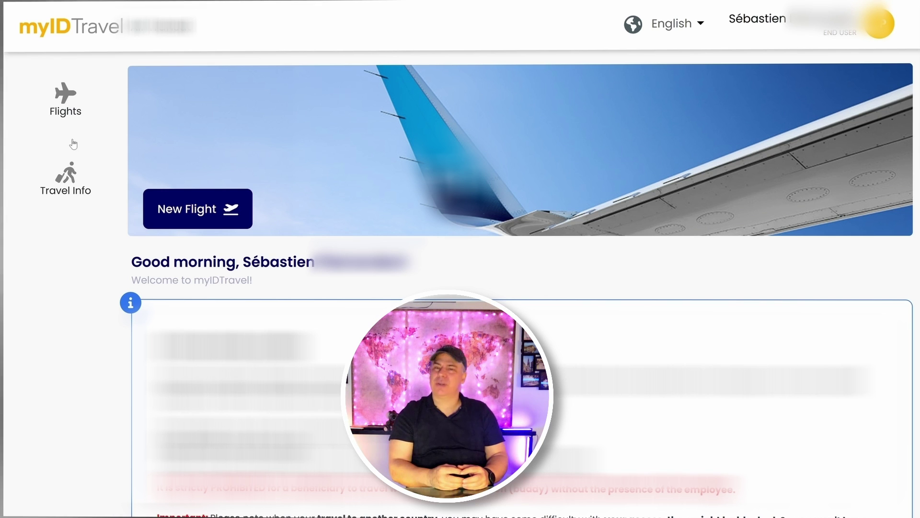
{"action": "left_click", "coordinate": [203, 209]}
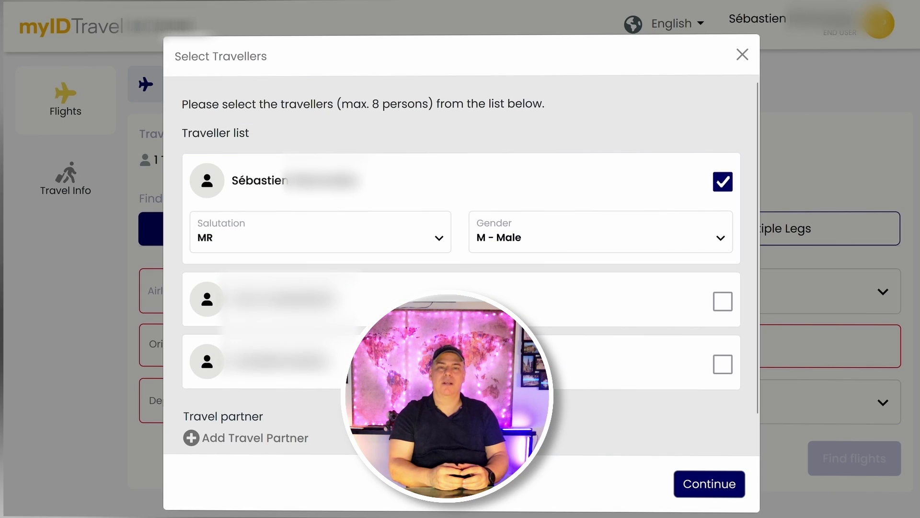
{"action": "left_click", "coordinate": [710, 484]}
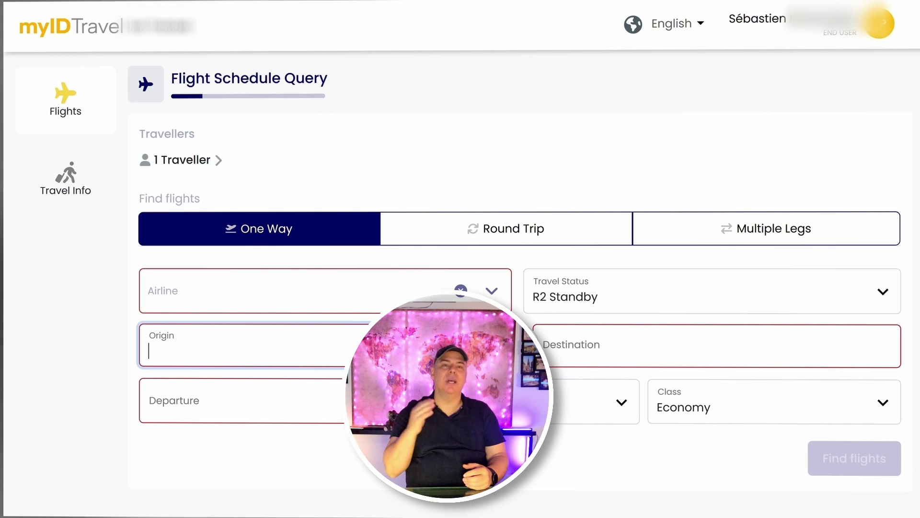
Choose United Airlines as the airline for the one-way flight.
{"action": "left_click", "coordinate": [249, 290]}
{"action": "scroll", "coordinate": [245, 368], "scroll_direction": "down", "scroll_amount": 15}
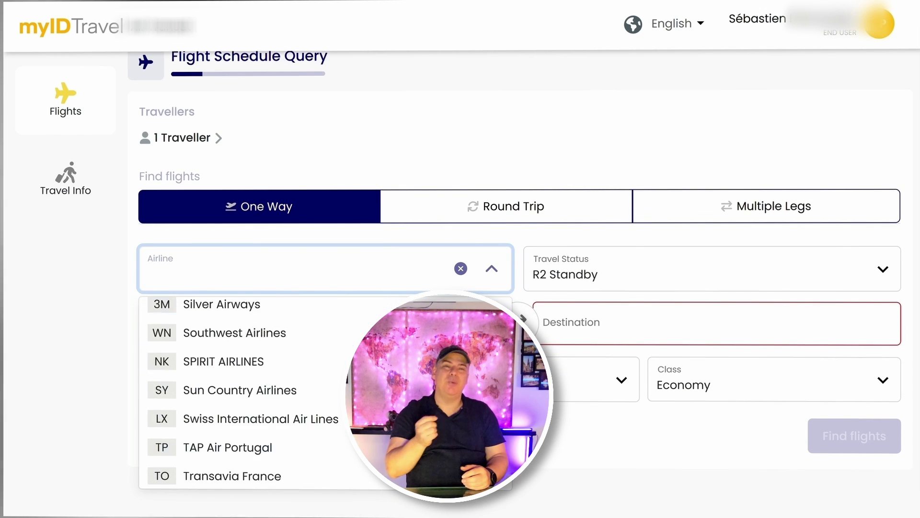
{"action": "left_click", "coordinate": [245, 370]}
Set the origin to Orlando International Apt (mco) and the destination to Sao Paulo (sao).
{"action": "left_click", "coordinate": [264, 331]}
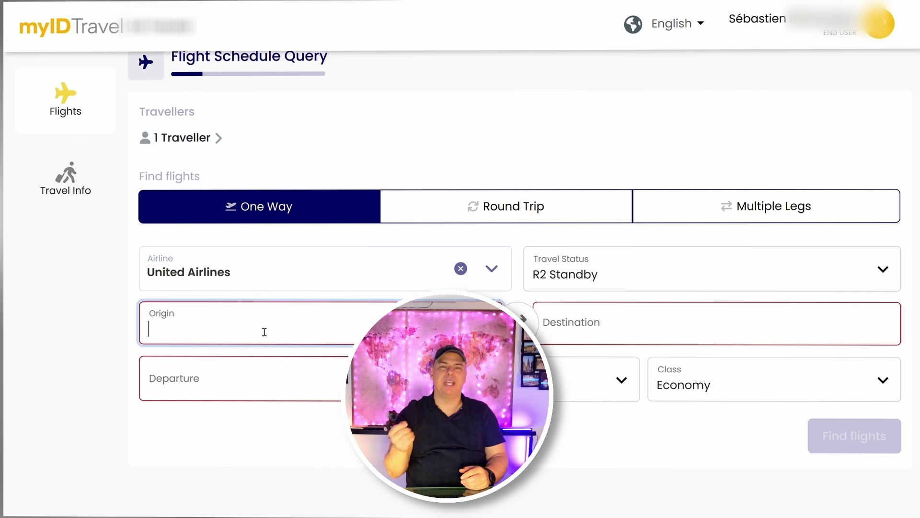
{"action": "type", "text": "mco"}
{"action": "key", "text": "Return"}
{"action": "left_click", "coordinate": [588, 332]}
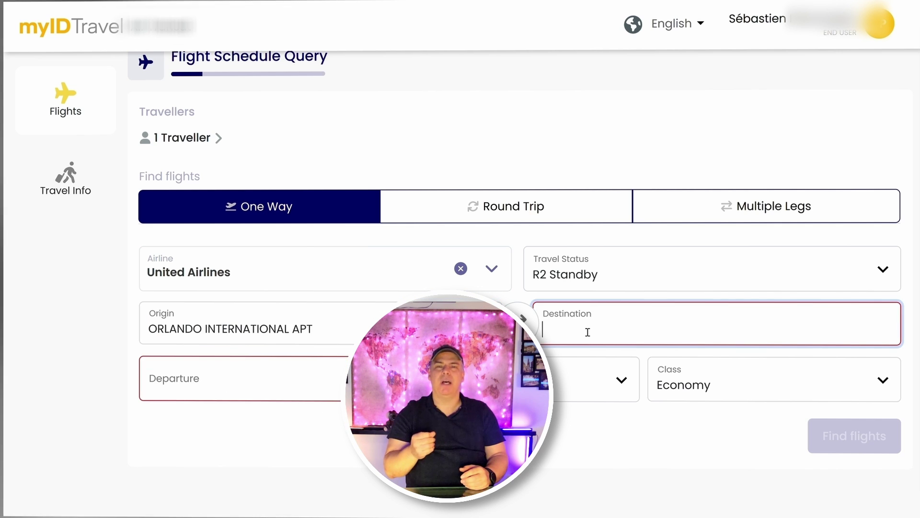
{"action": "type", "text": "sao"}
{"action": "key", "text": "Return"}
Set the departure date to 29 February 2024, find the United Airlines flights and look through the connections.
{"action": "left_click", "coordinate": [241, 364]}
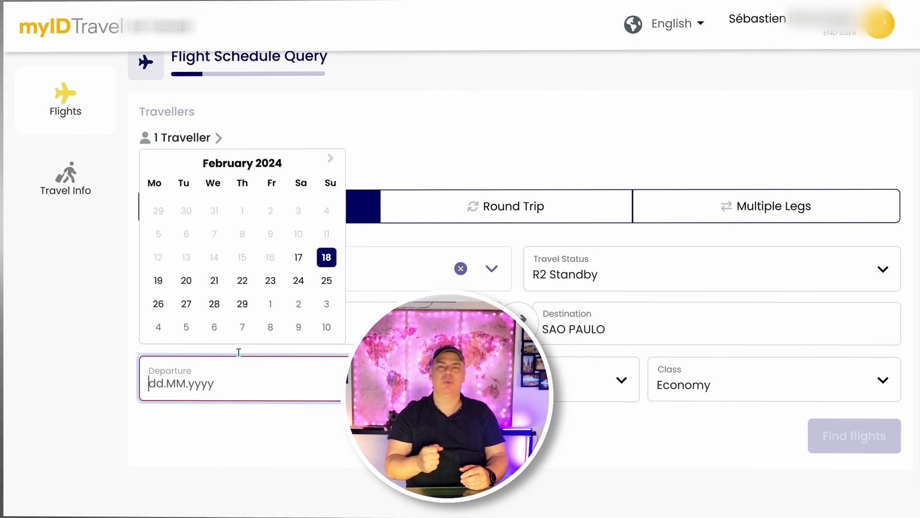
{"action": "left_click", "coordinate": [243, 305]}
{"action": "left_click", "coordinate": [834, 438]}
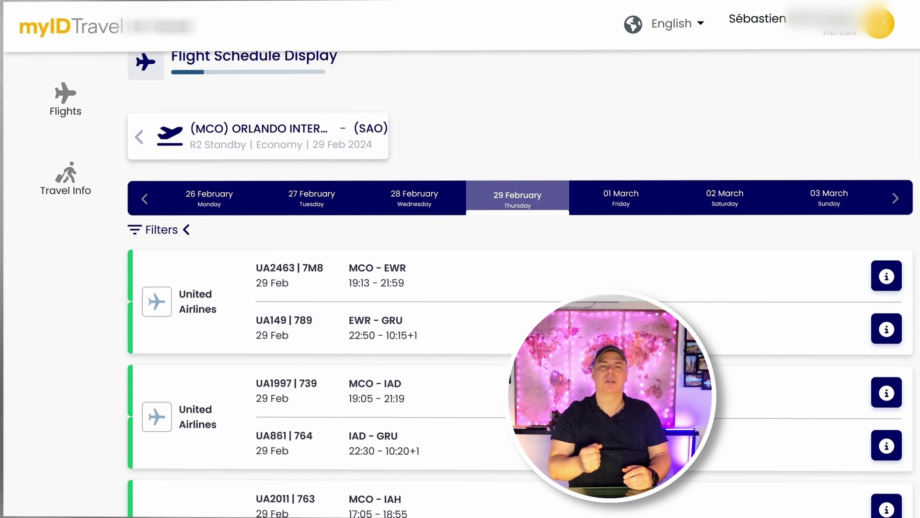
{"action": "scroll", "coordinate": [51, 299], "scroll_direction": "down", "scroll_amount": 3}
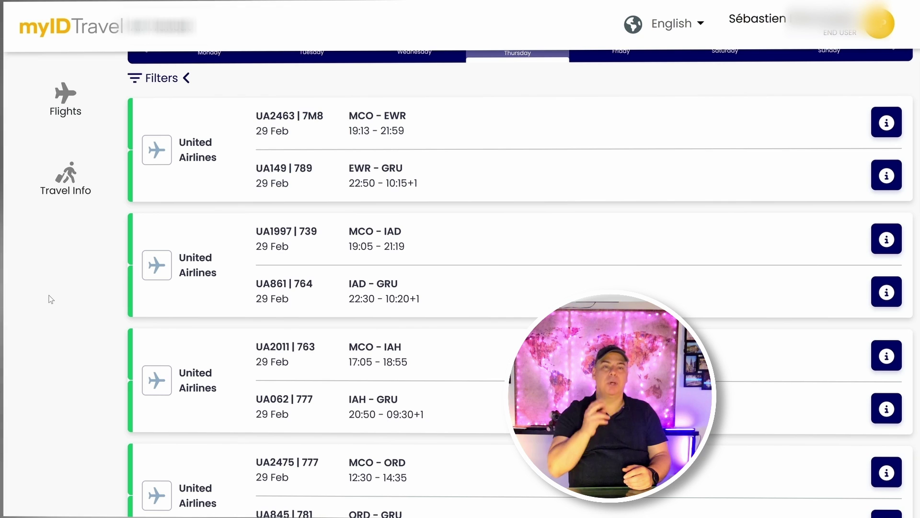